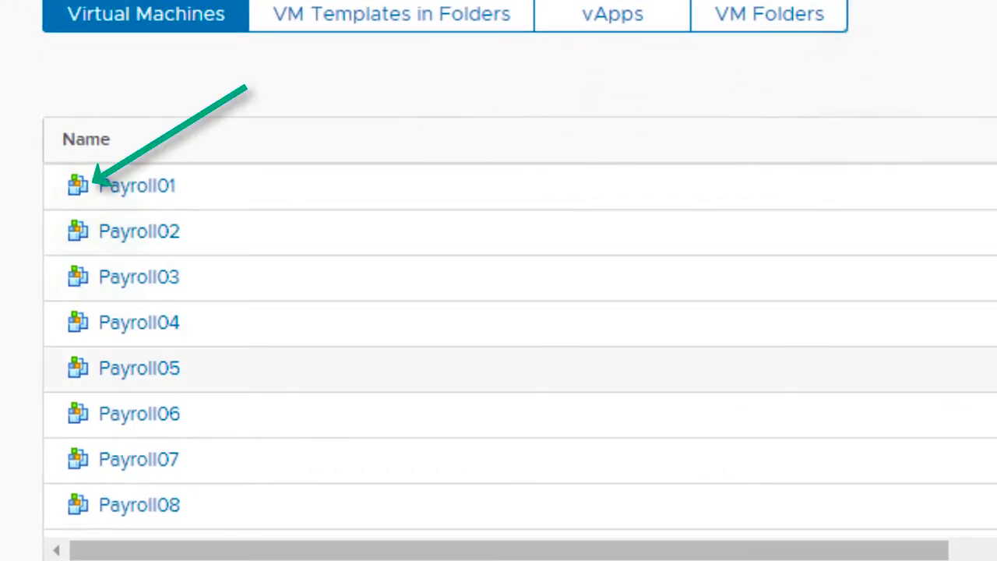
- Review the virtual machines in the PG_Payroll protection group and open the RP_Payroll recovery plan
scroll(499, 350, down, 2)
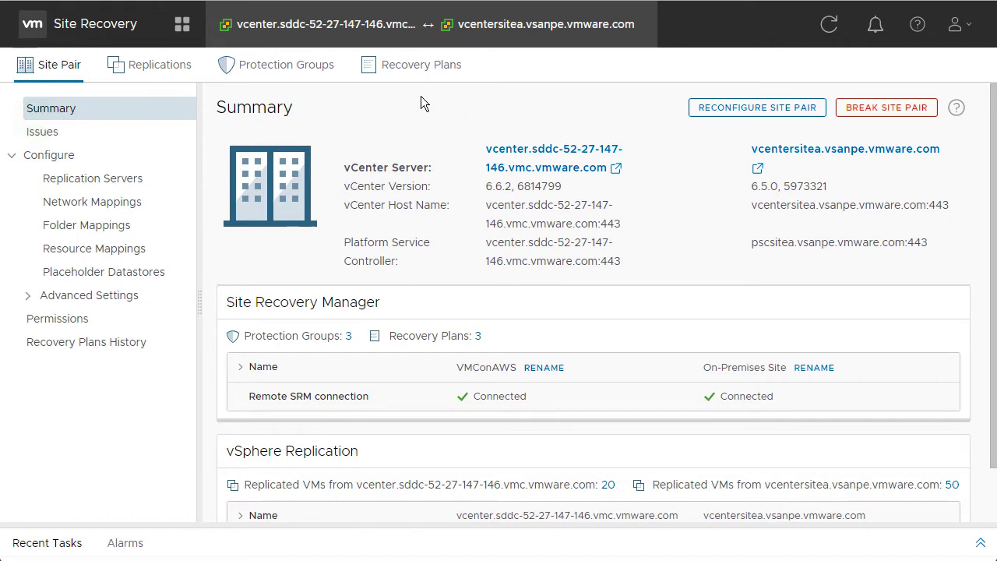
click(311, 67)
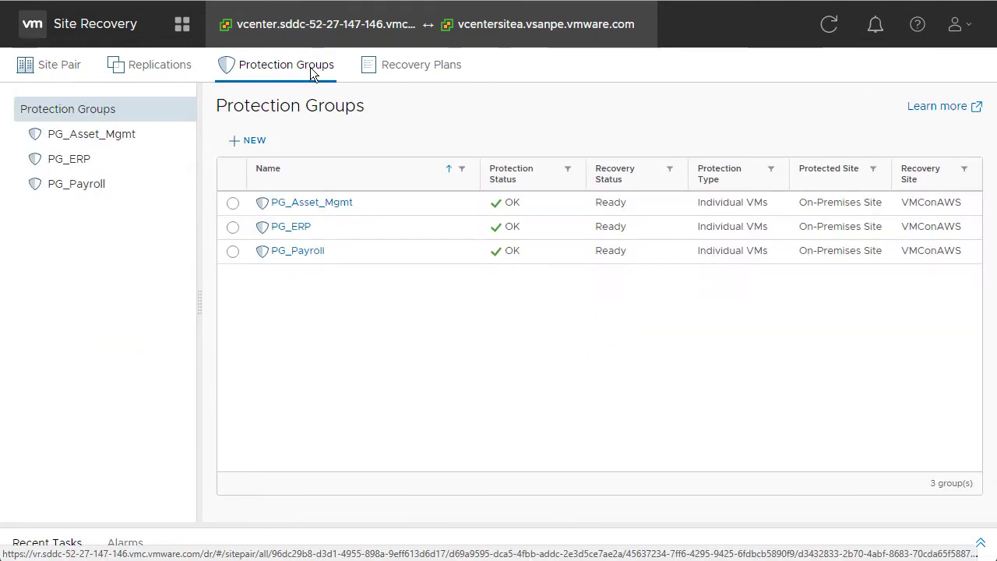
click(304, 253)
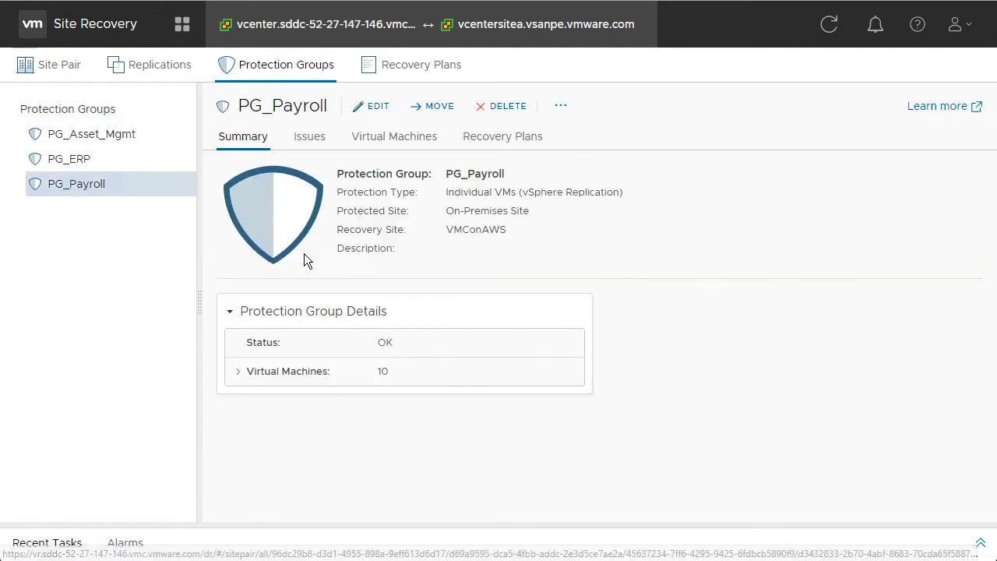
click(395, 138)
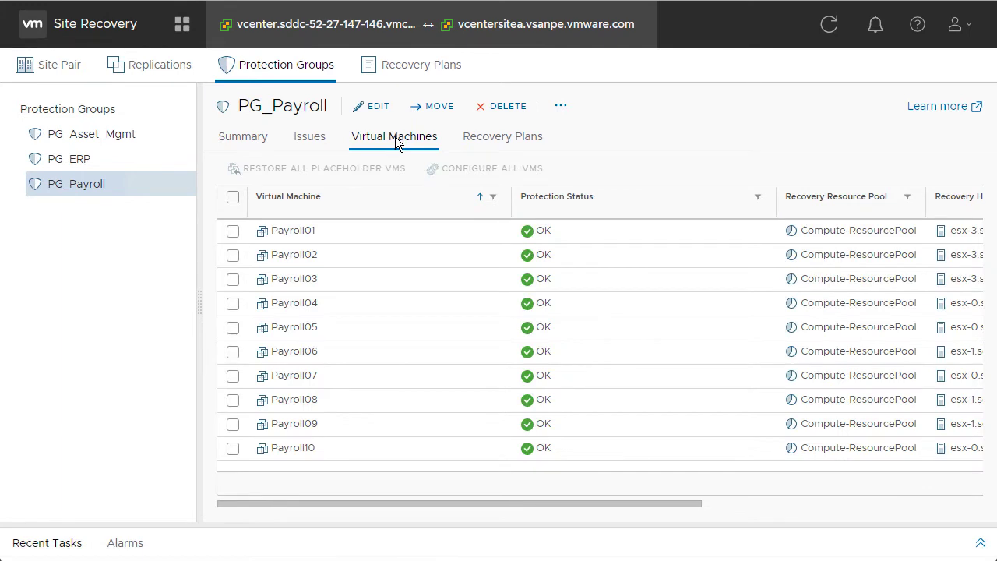
click(417, 70)
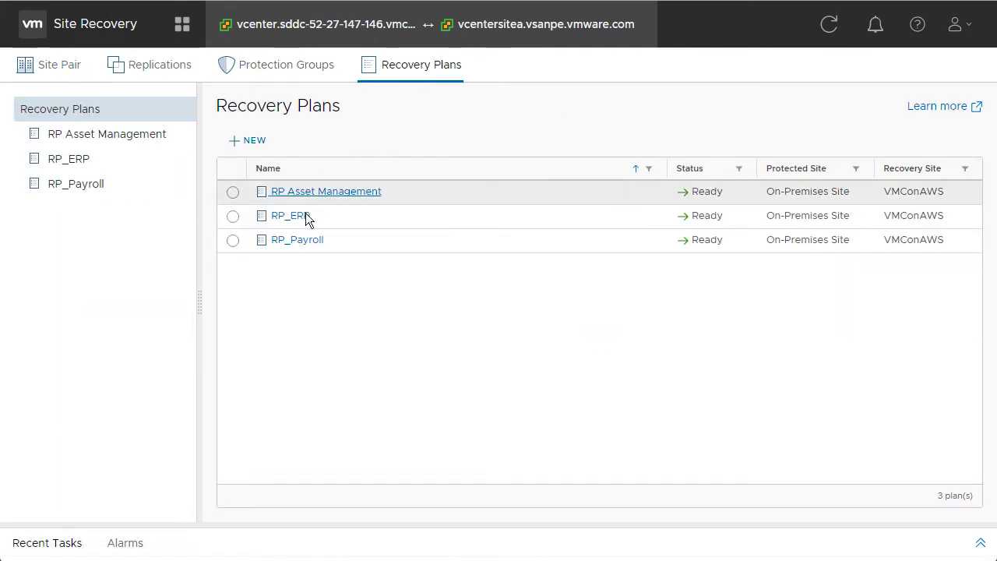
click(305, 240)
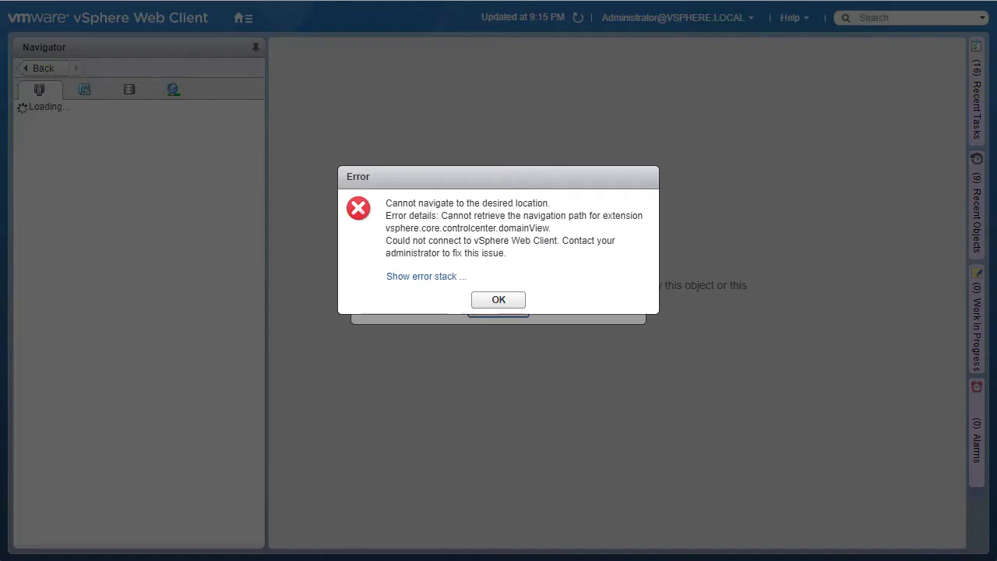
- Dismiss the vSphere Web Client error, then examine the site pair's connection summary and error notifications in Site Recovery
click(500, 304)
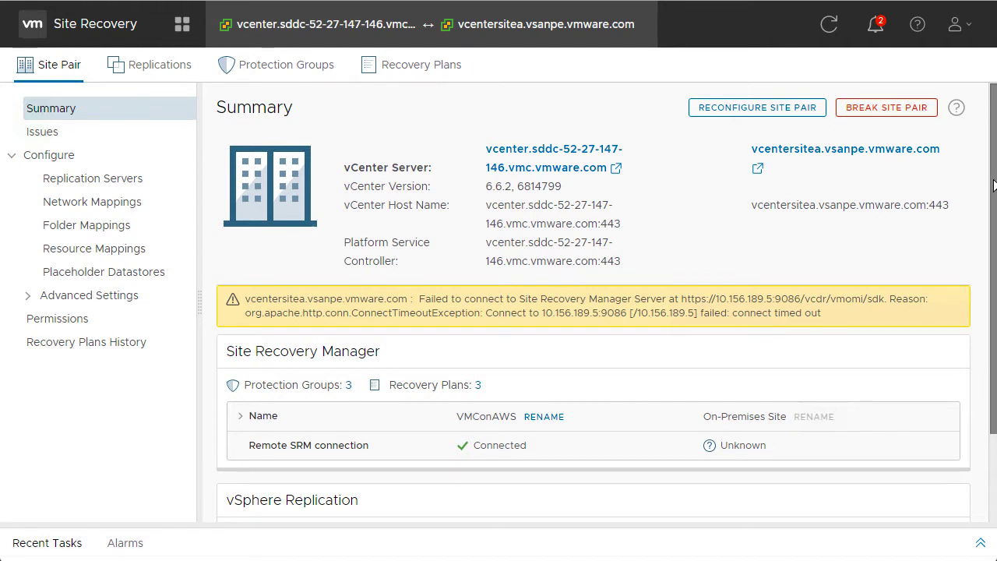
scroll(994, 187, down, 3)
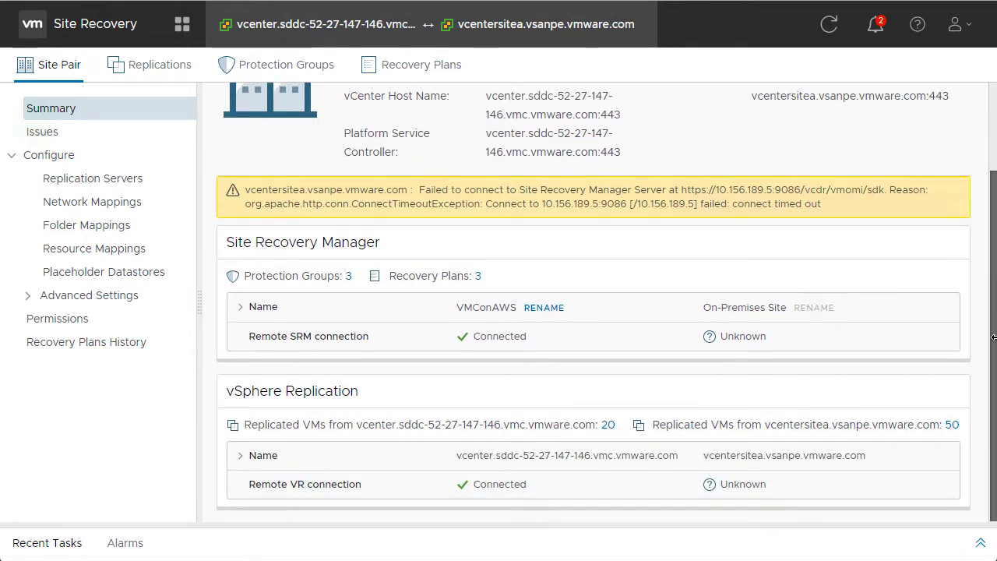
scroll(993, 200, up, 2)
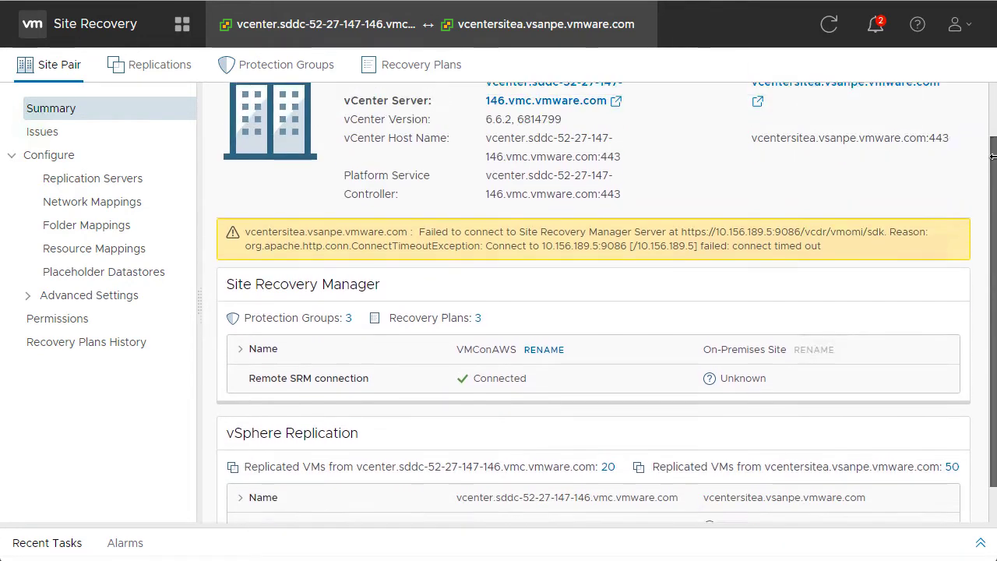
click(875, 26)
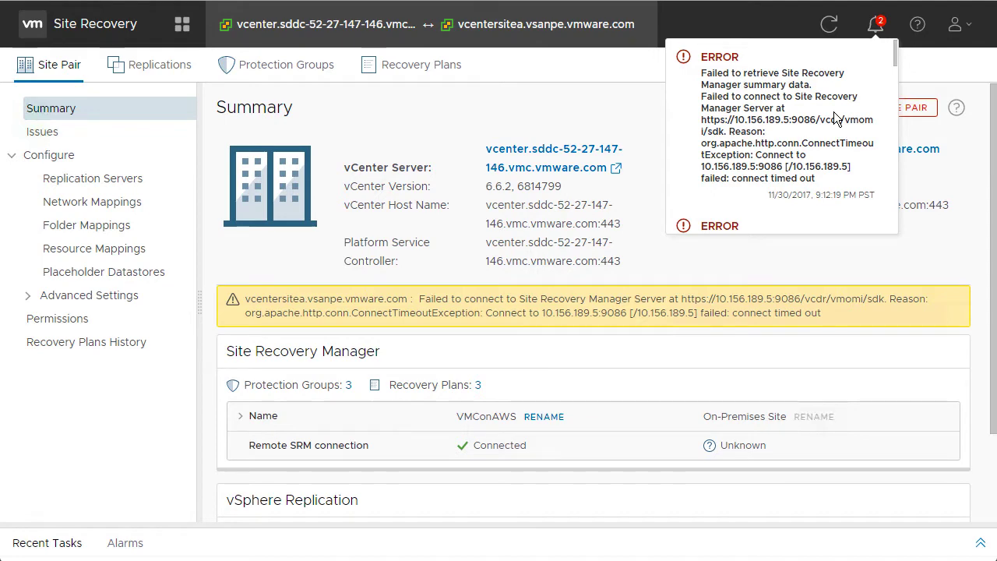
scroll(837, 117, down, 1)
scroll(835, 119, down, 5)
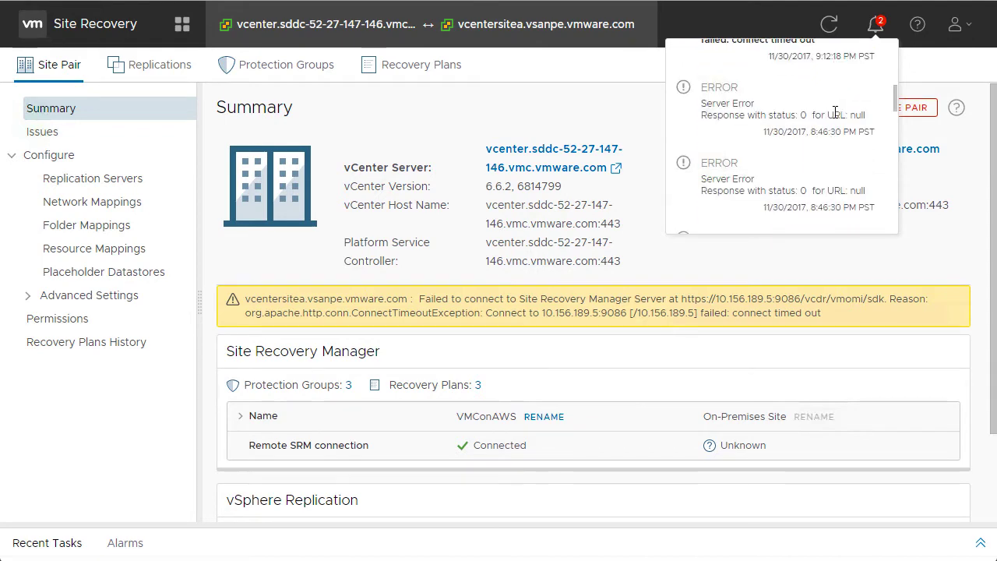
scroll(835, 114, up, 5)
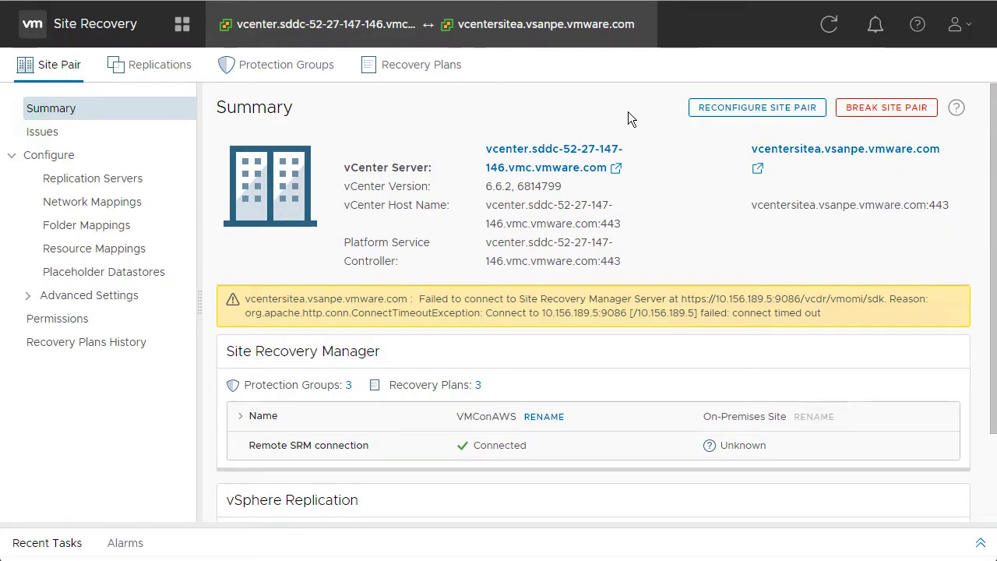
- Run the RP_Payroll recovery plan as a disaster recovery, acknowledging the permanent changes to both datacenters
click(421, 66)
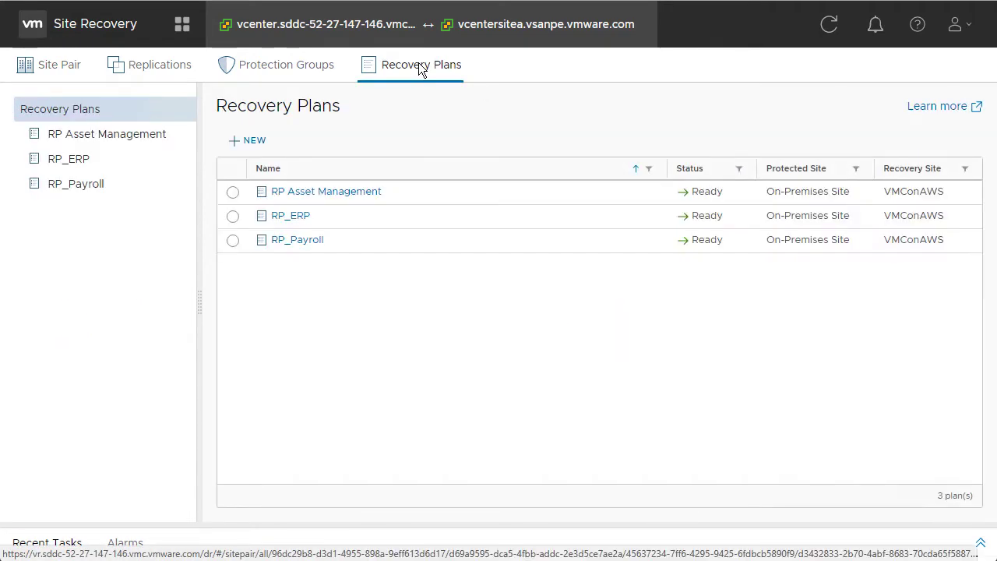
click(307, 242)
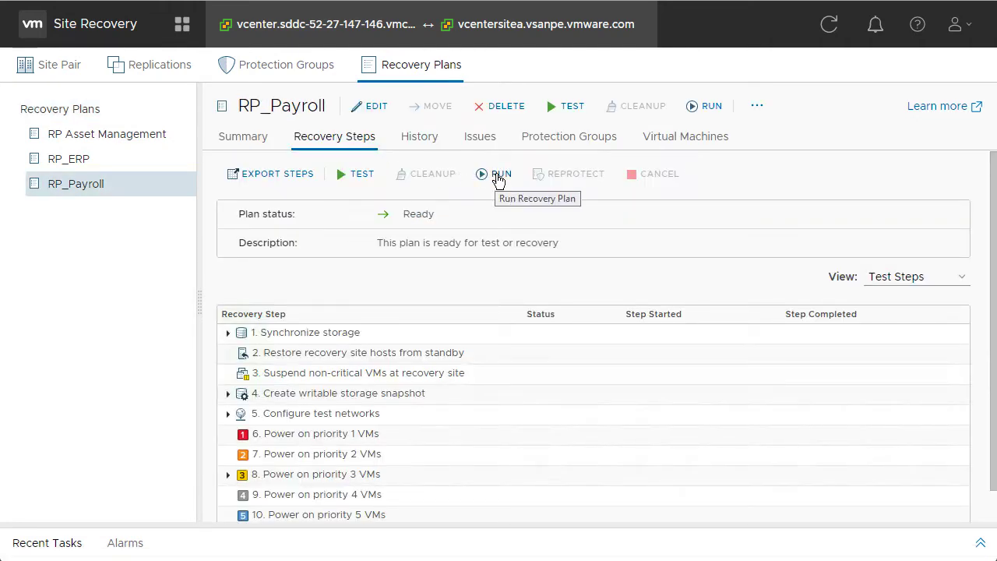
click(498, 176)
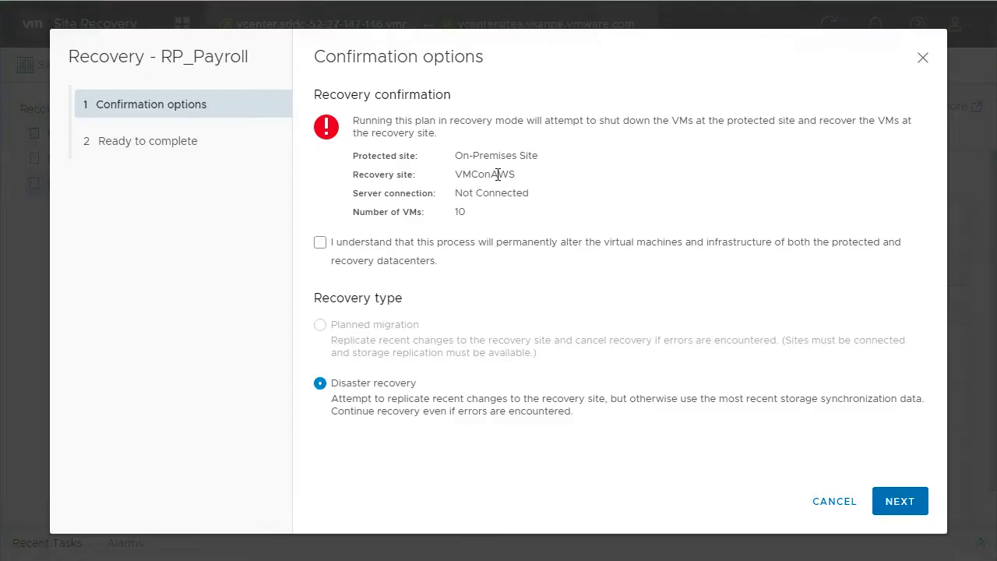
click(321, 247)
click(900, 503)
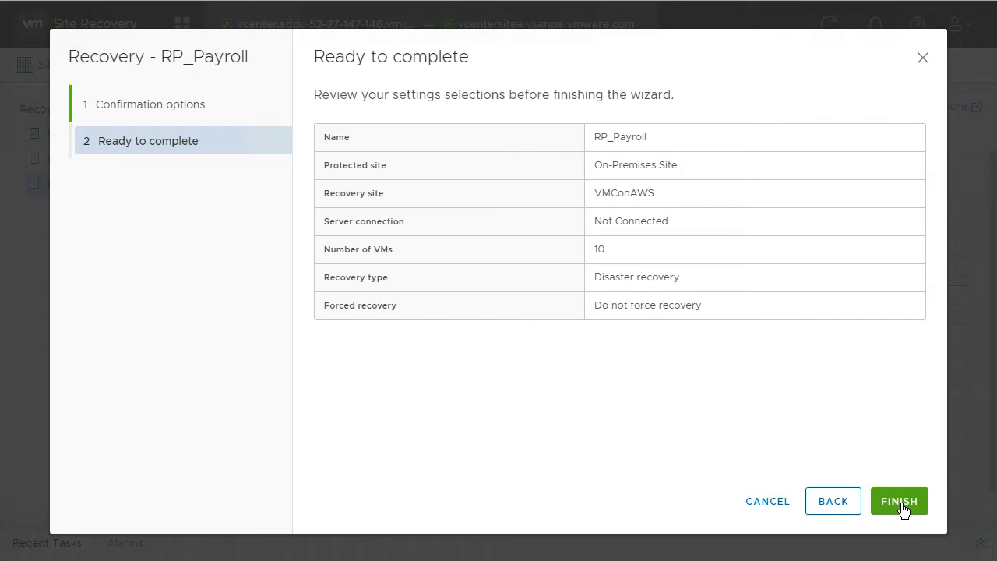
click(900, 503)
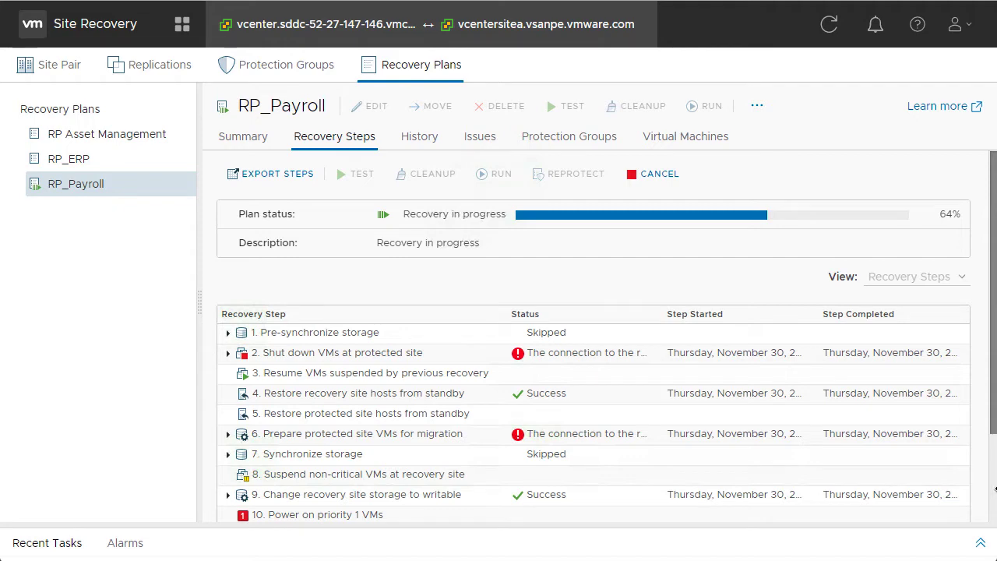
- Review RP_Payroll's recovery steps and the Payroll folder's VMs in vSphere Client, then open VMs and Templates in vSphere Web Client
scroll(992, 495, down, 3)
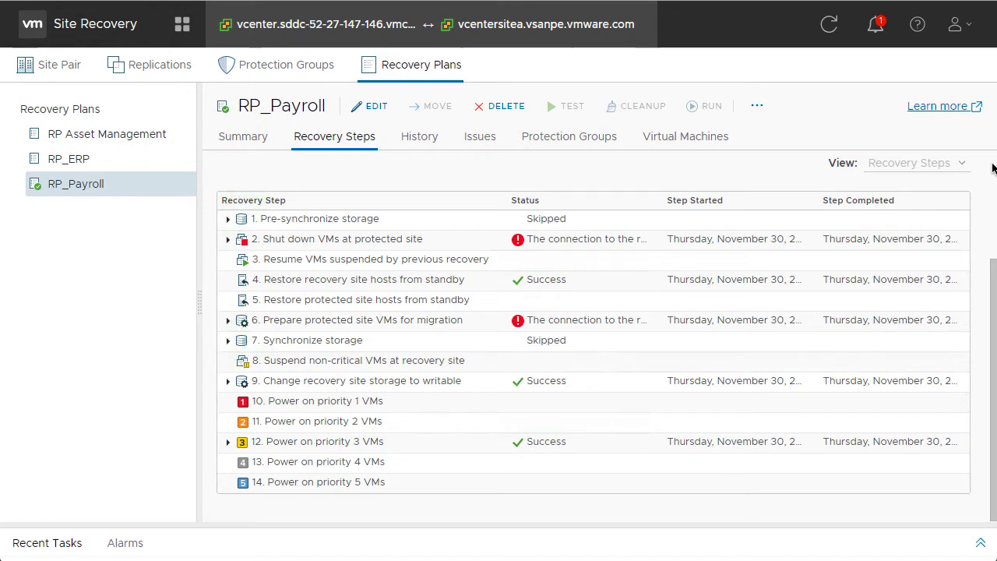
click(993, 172)
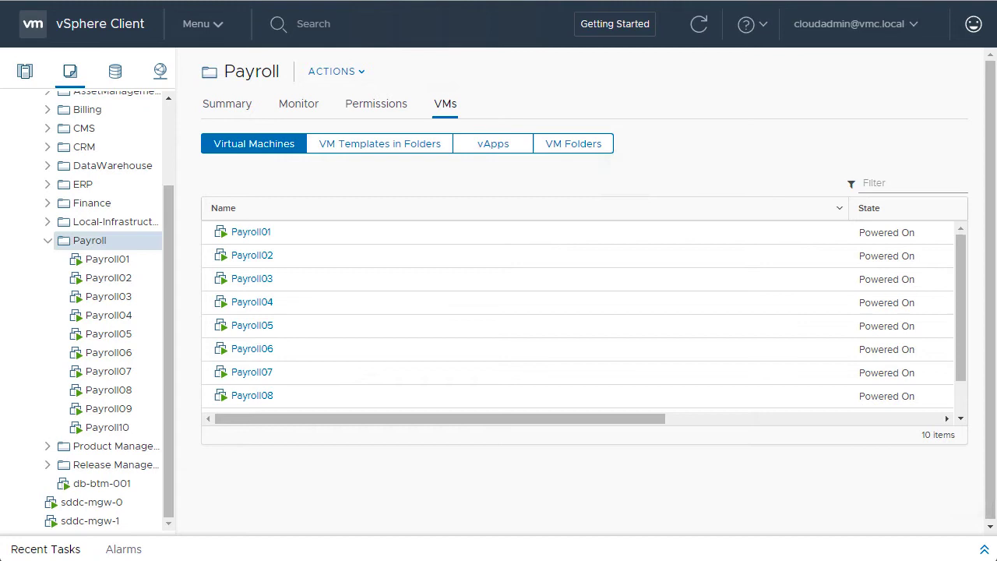
click(963, 401)
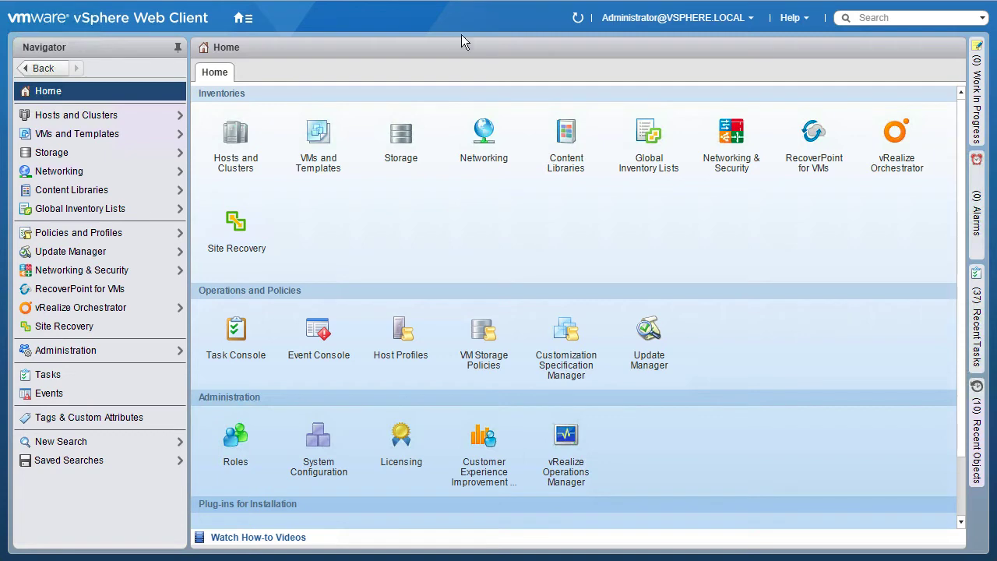
click(319, 134)
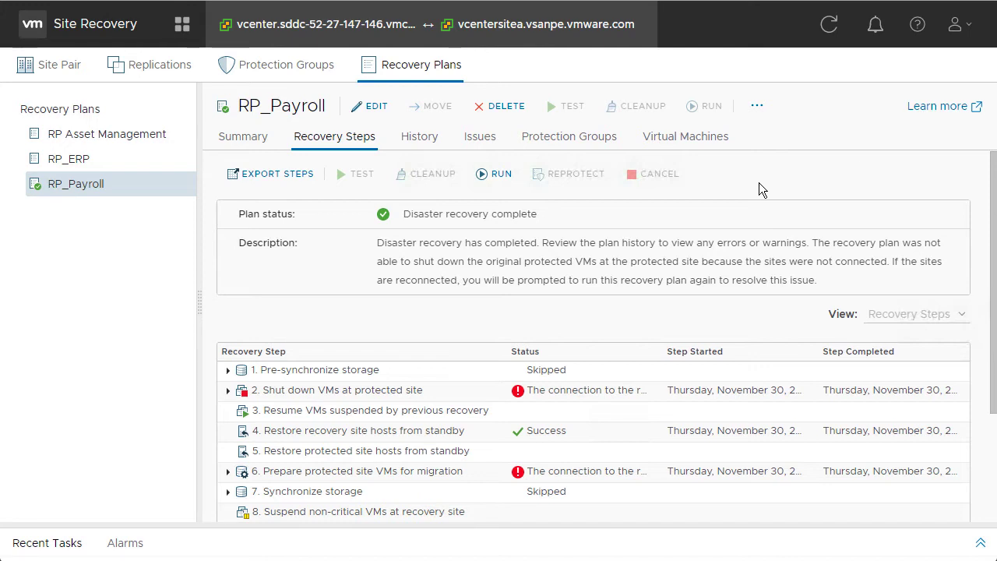
- Run the RP_Payroll recovery plan again in Site Recovery to complete the recovery at the protected site, and review its steps
click(495, 174)
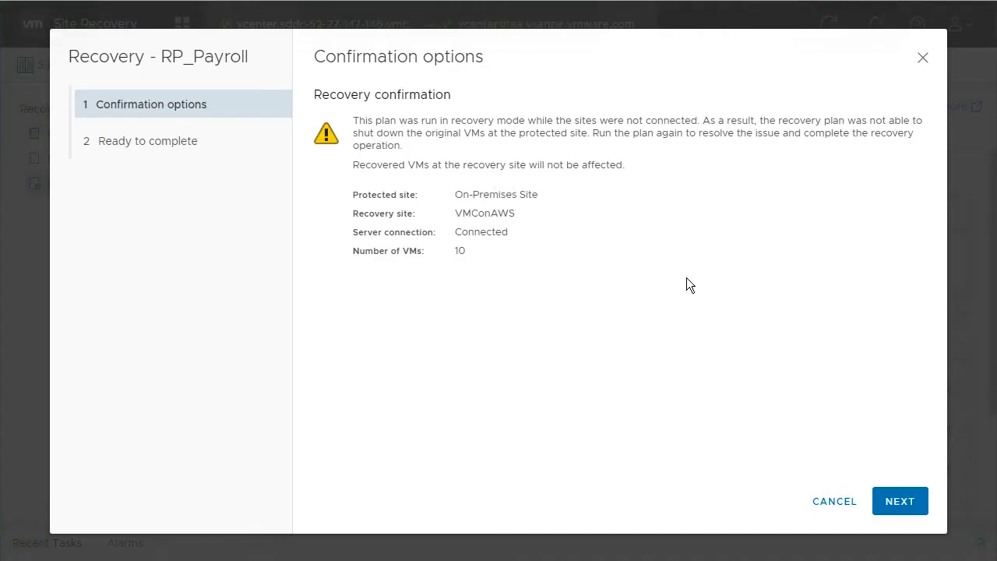
click(894, 506)
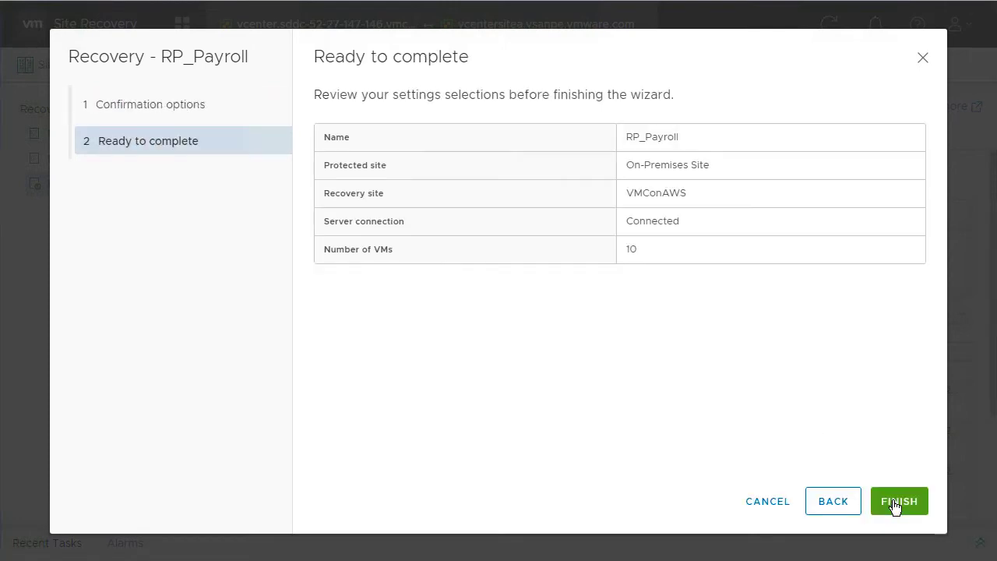
click(894, 505)
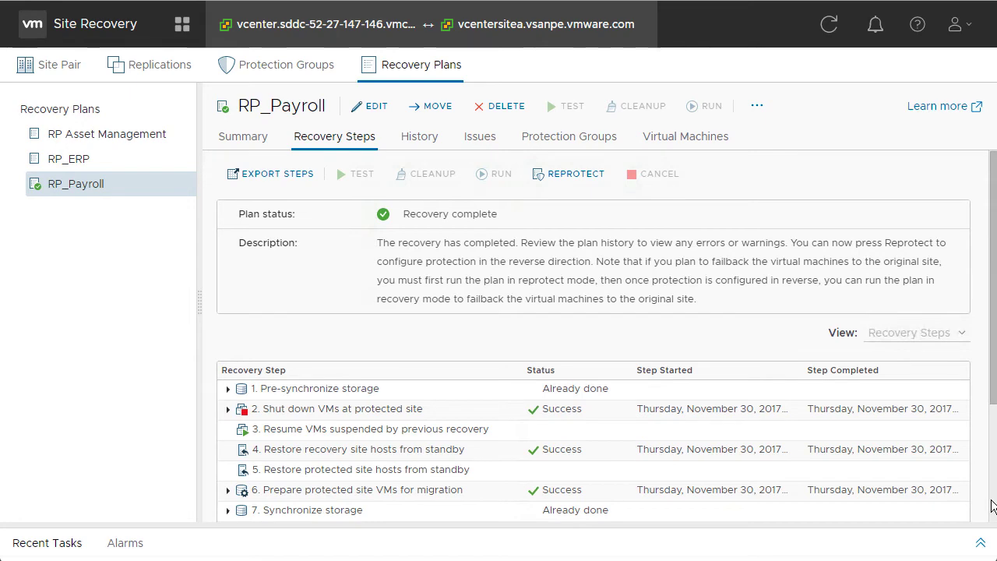
click(992, 506)
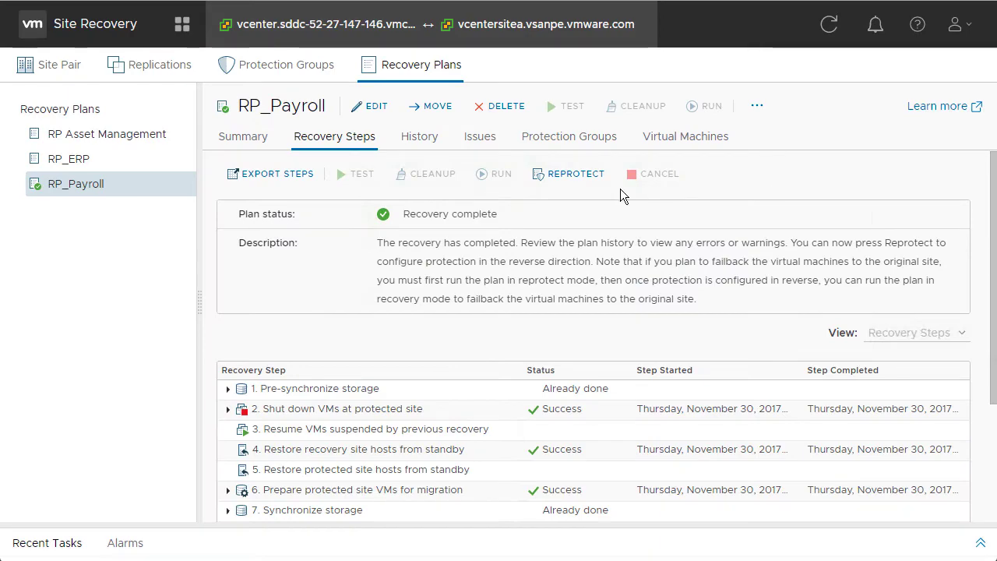
- Reprotect RP_Payroll in the reverse direction, acknowledging that the operation cannot be undone and leaving Force cleanup off
click(576, 176)
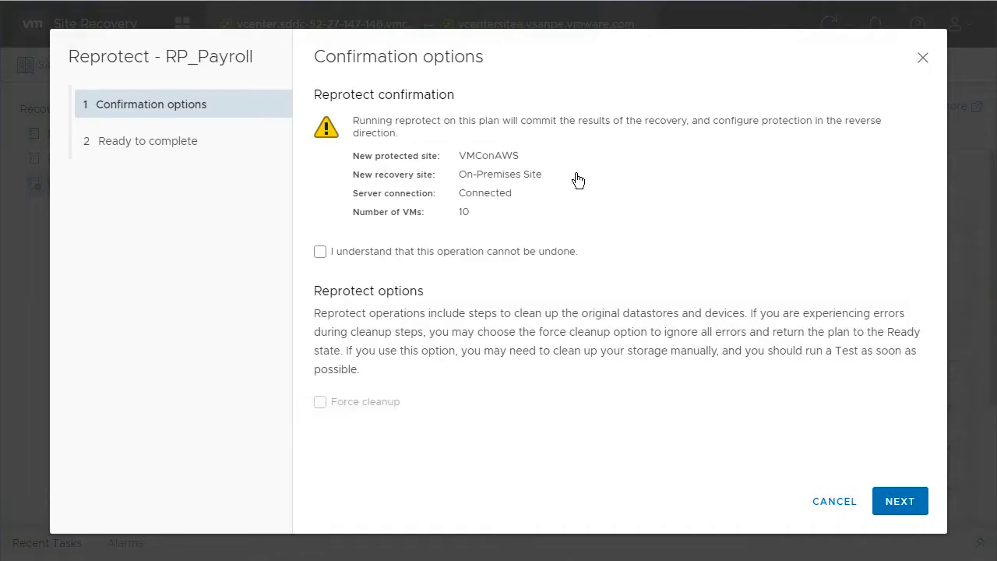
click(320, 251)
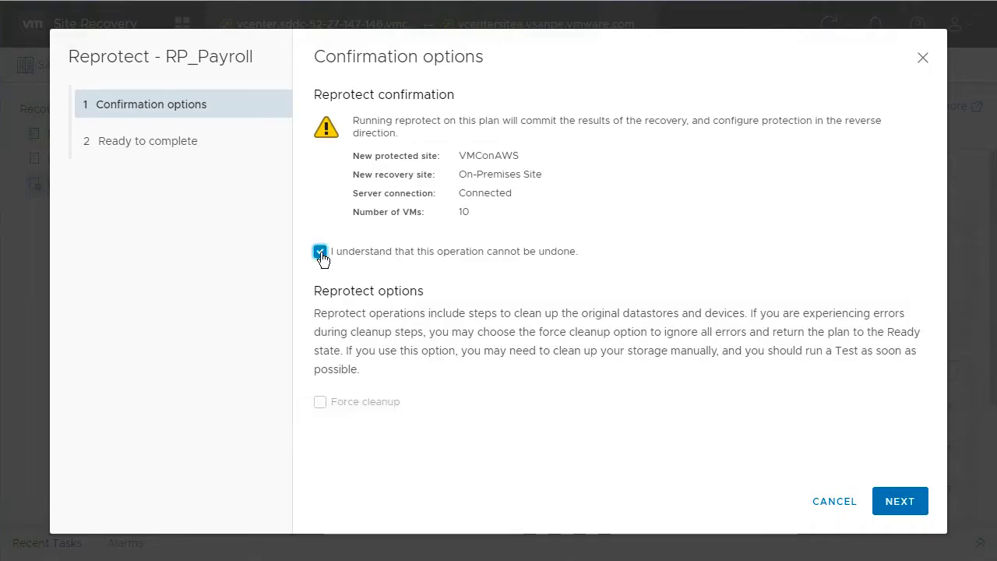
click(898, 502)
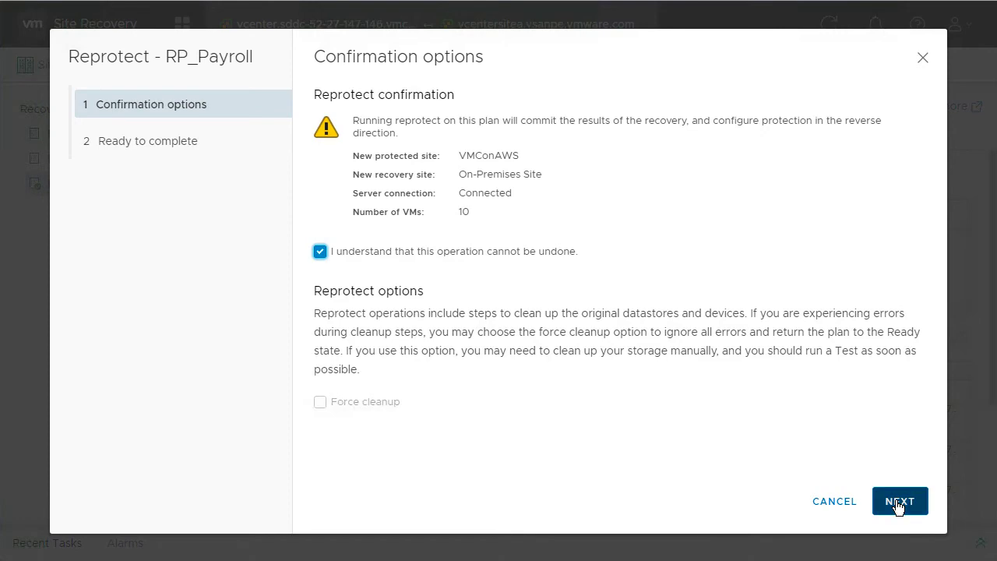
click(896, 501)
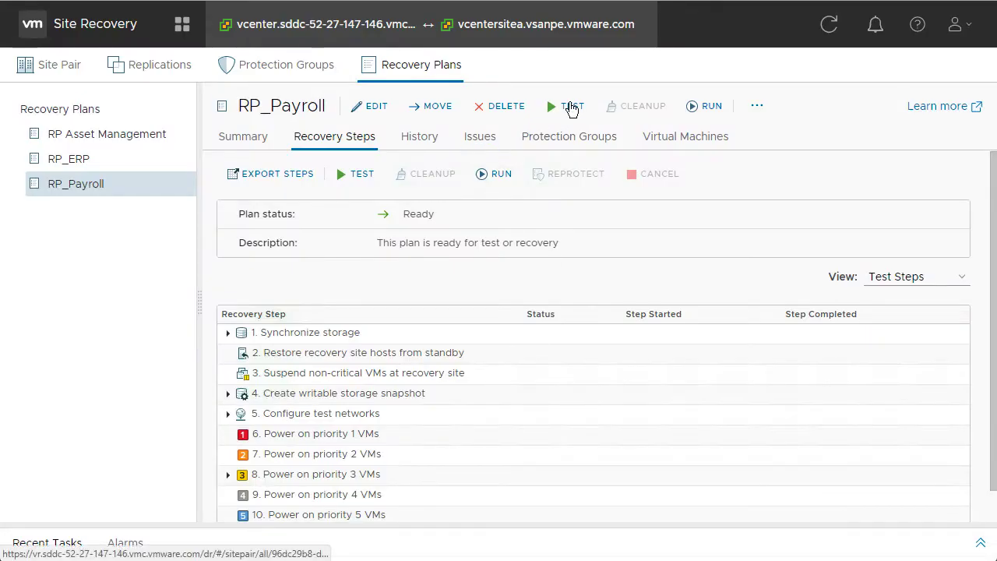
- Test RP_Payroll without replicating recent changes to the recovery site, then inspect Payroll01 in vSphere Web Client
click(571, 110)
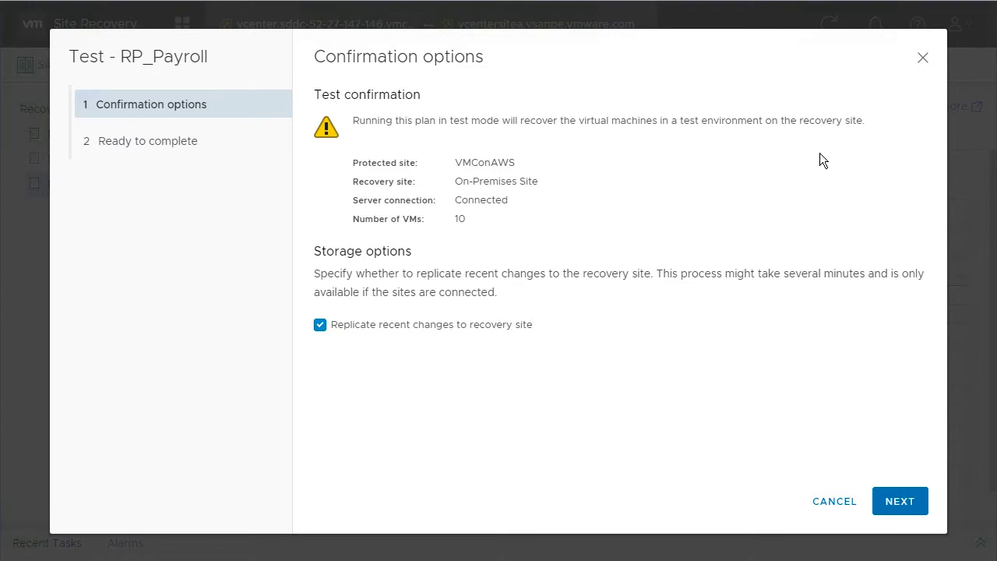
click(319, 325)
click(904, 504)
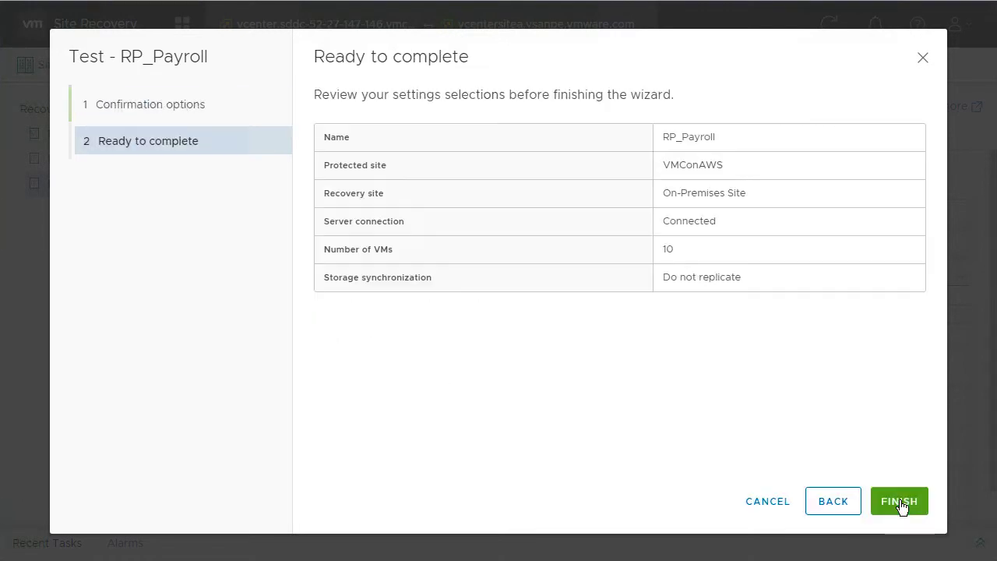
click(900, 502)
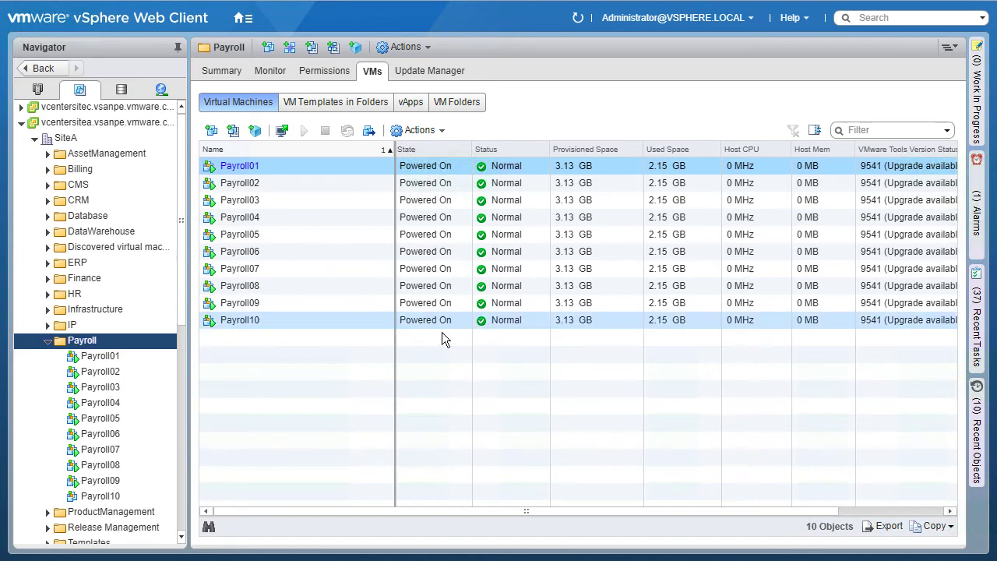
click(111, 360)
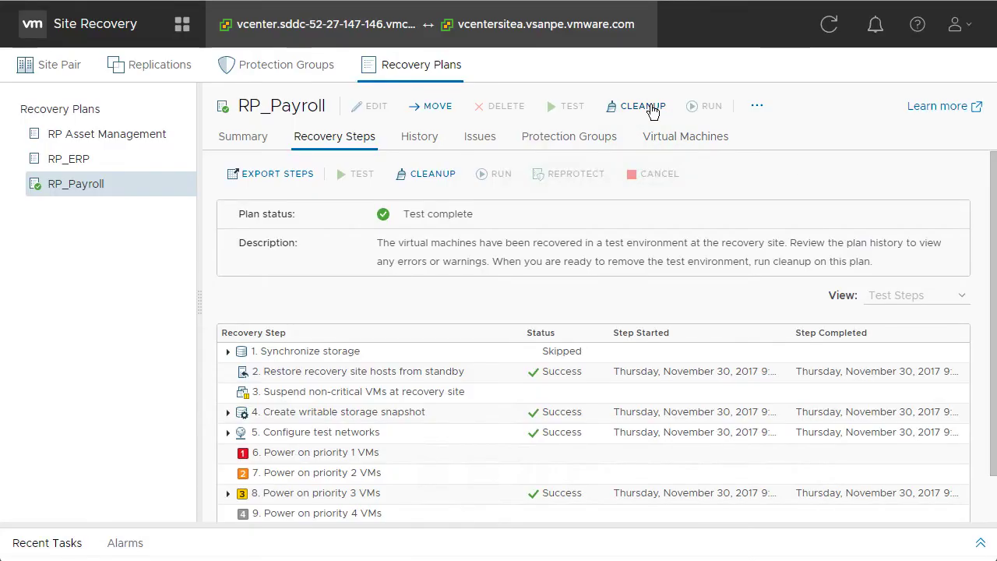
- Run a cleanup of the RP_Payroll test environment in Site Recovery without forcing it
click(652, 110)
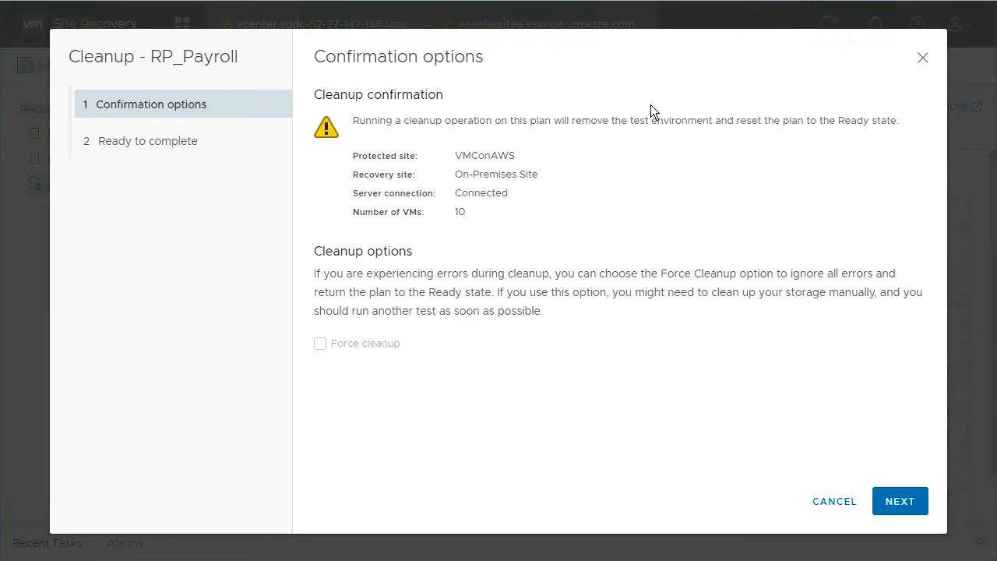
click(900, 499)
click(899, 502)
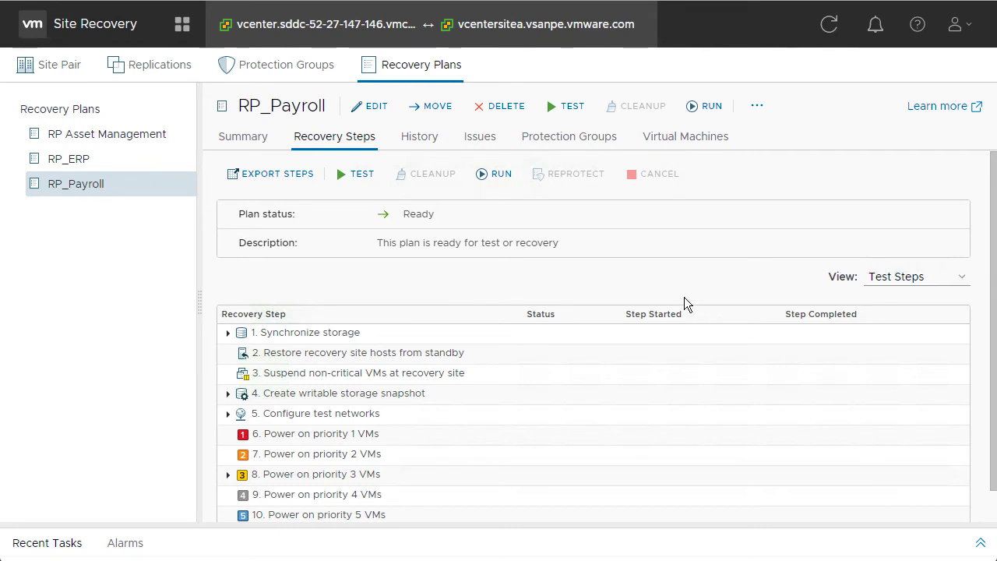
- Run RP_Payroll as a planned migration from VMConAWS to the On-Premises Site, review its steps, and inspect the Payroll folder in vSphere Web Client
click(499, 175)
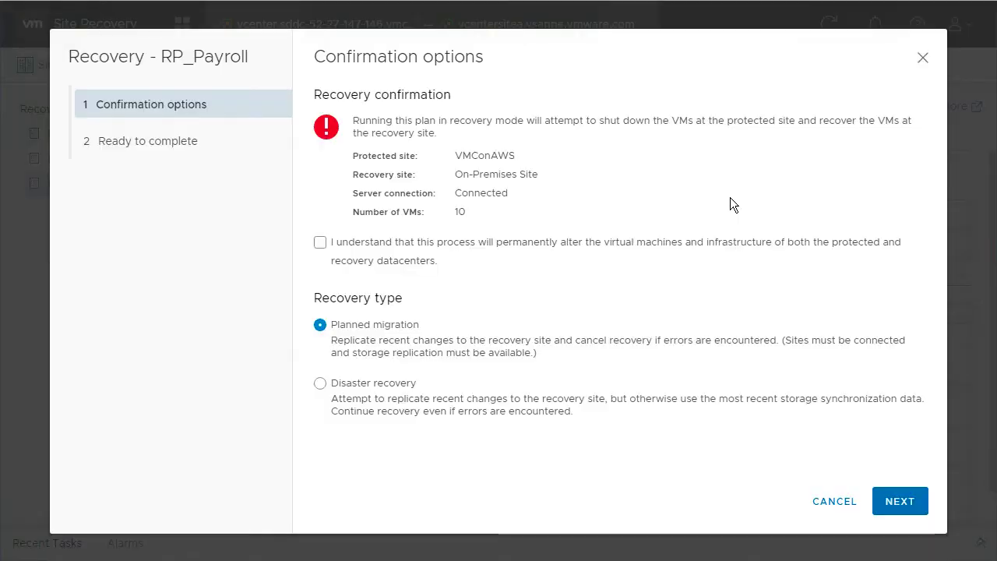
click(320, 244)
click(900, 502)
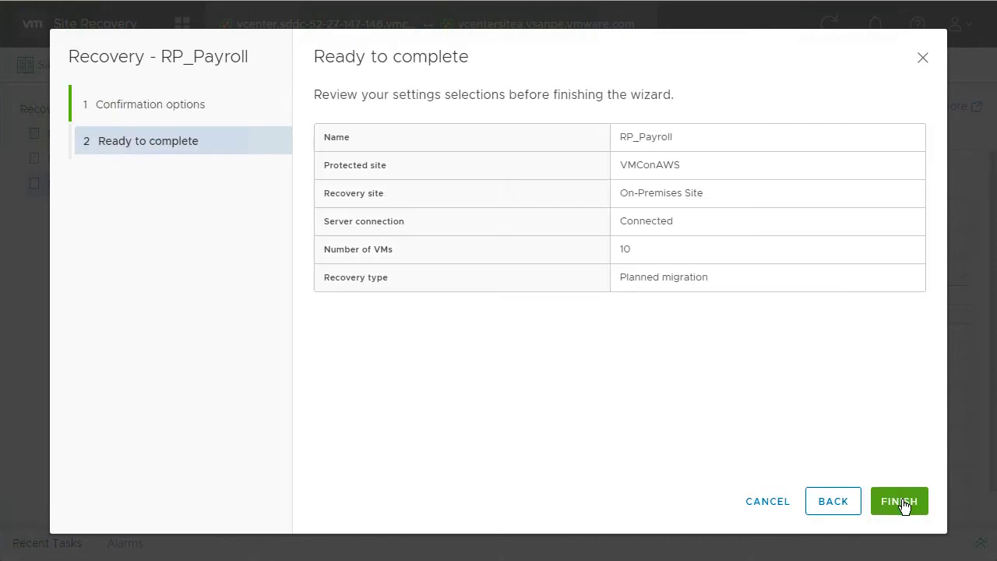
click(900, 501)
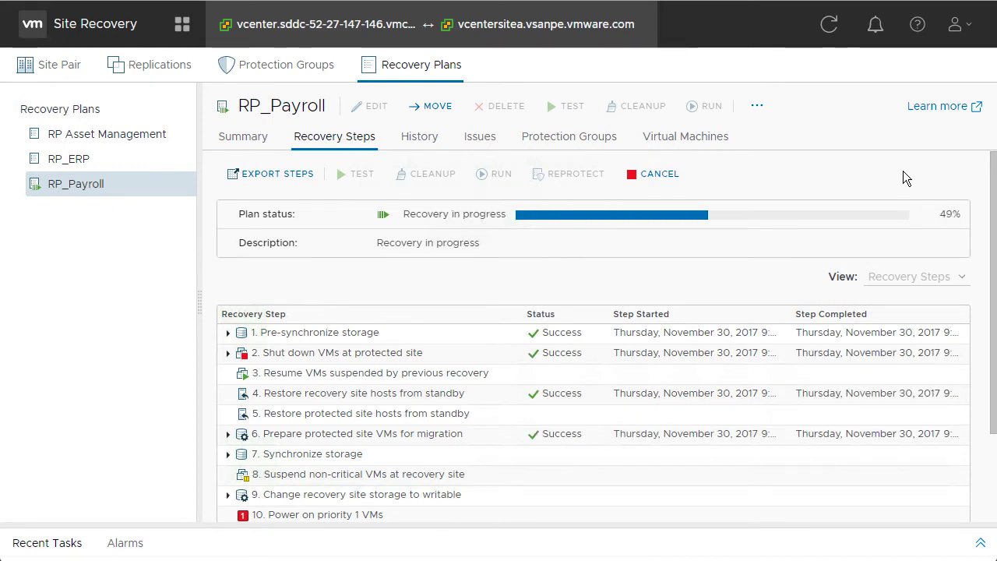
scroll(994, 450, down, 3)
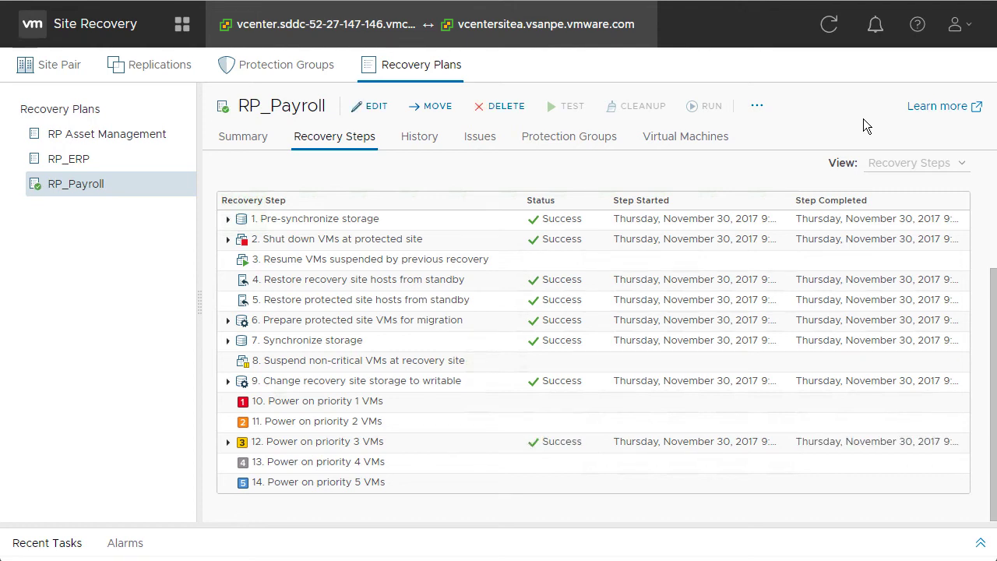
click(991, 170)
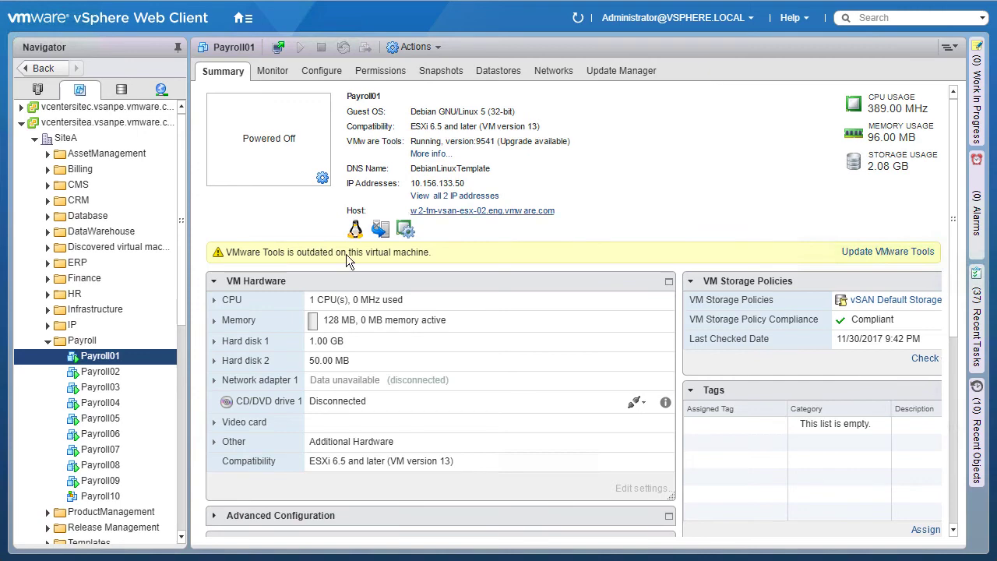
click(83, 343)
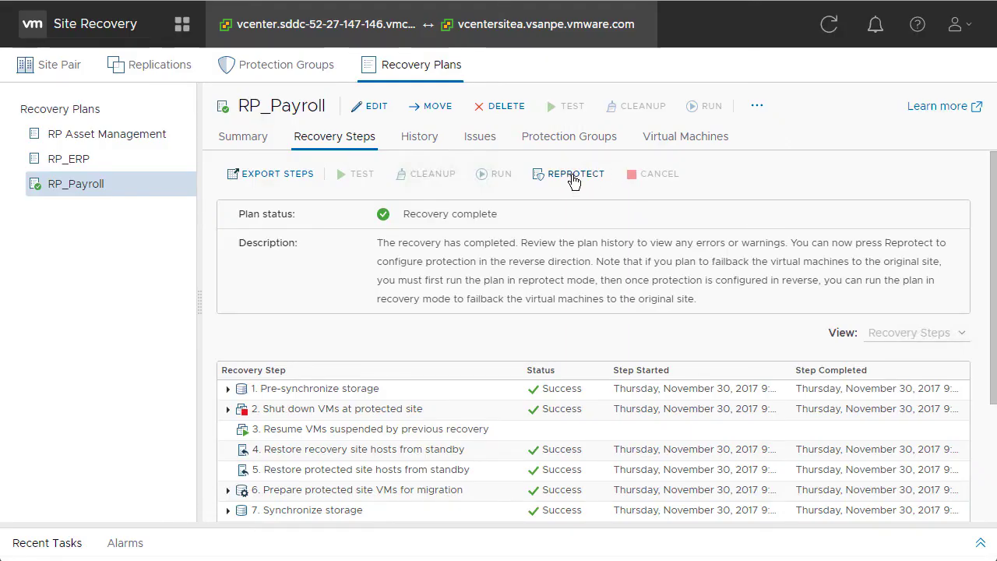
- Reprotect RP_Payroll in Site Recovery with VMConAWS as the new recovery site, acknowledging that the operation cannot be undone and leaving Force cleanup off
click(572, 175)
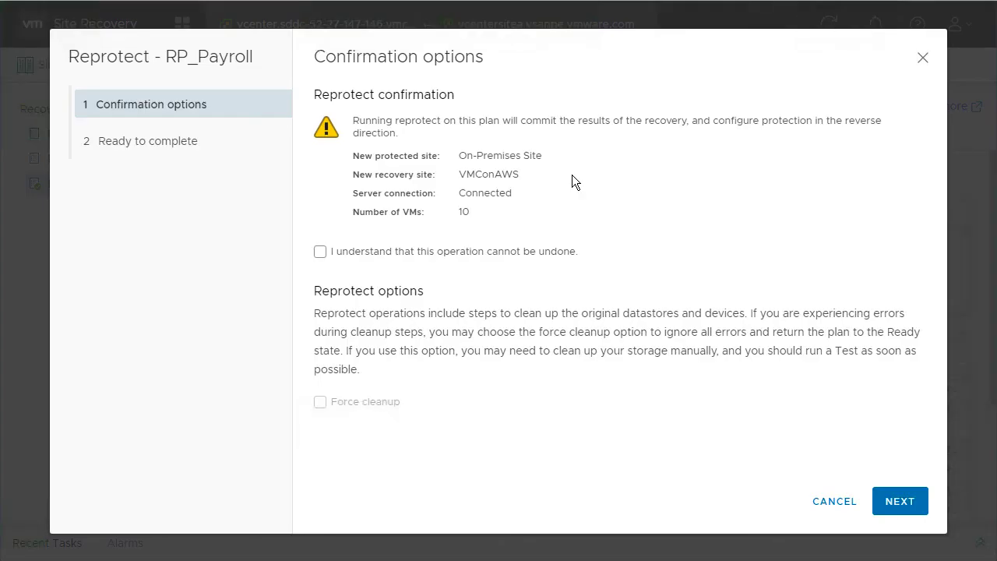
click(520, 256)
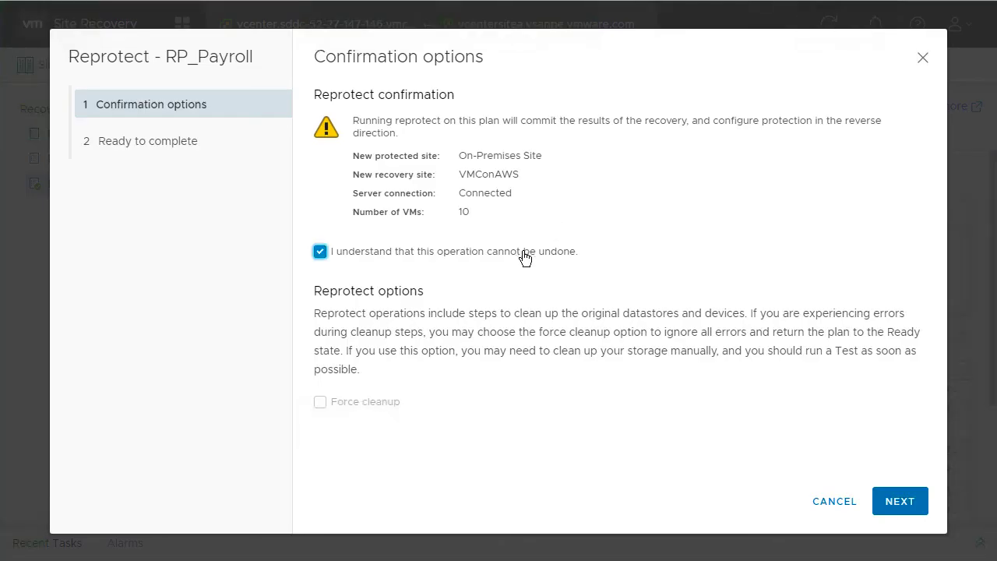
click(904, 500)
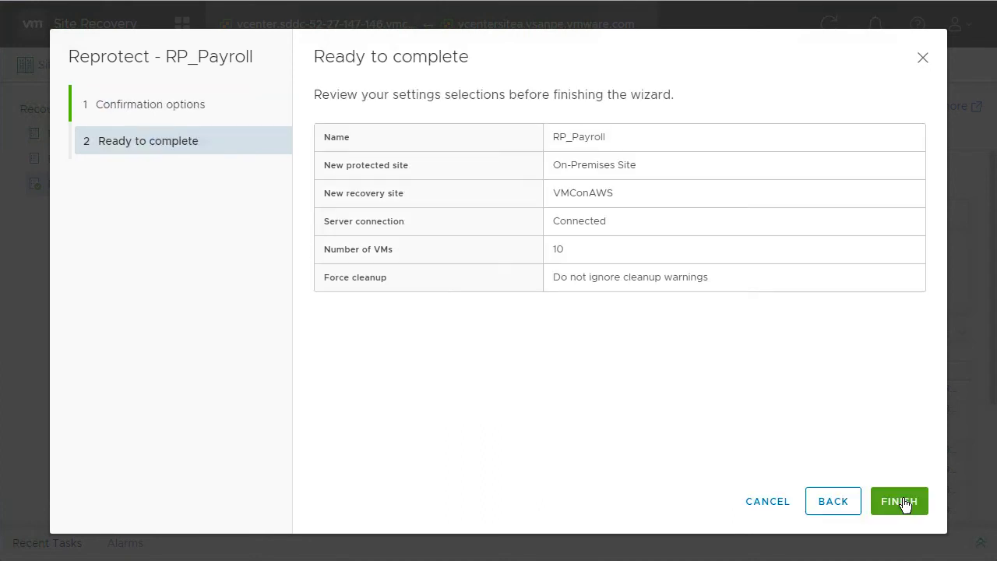
click(901, 501)
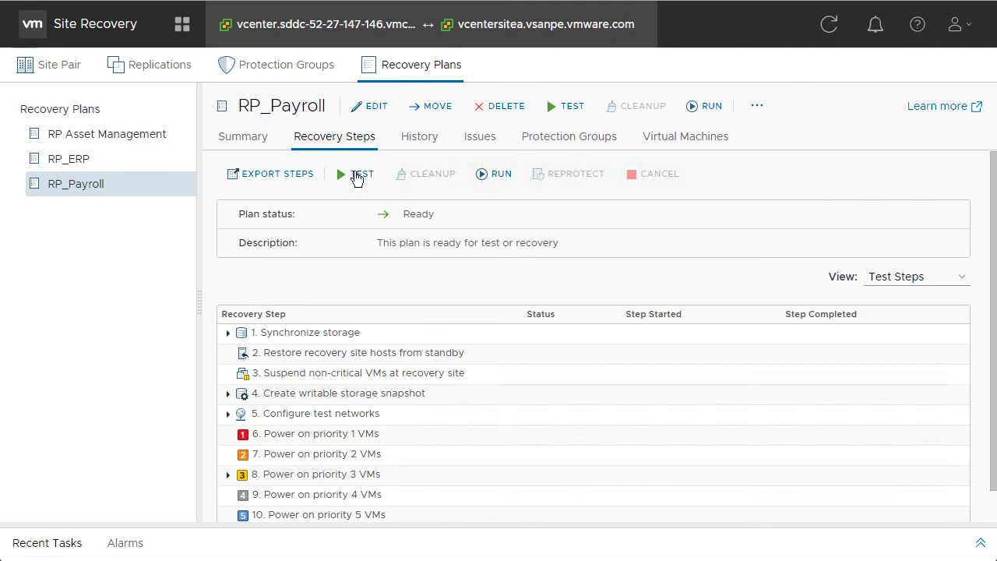
- Test RP_Payroll without replicating recent changes to VMConAWS, and inspect Payroll01 in the cloud vSphere Client
click(356, 174)
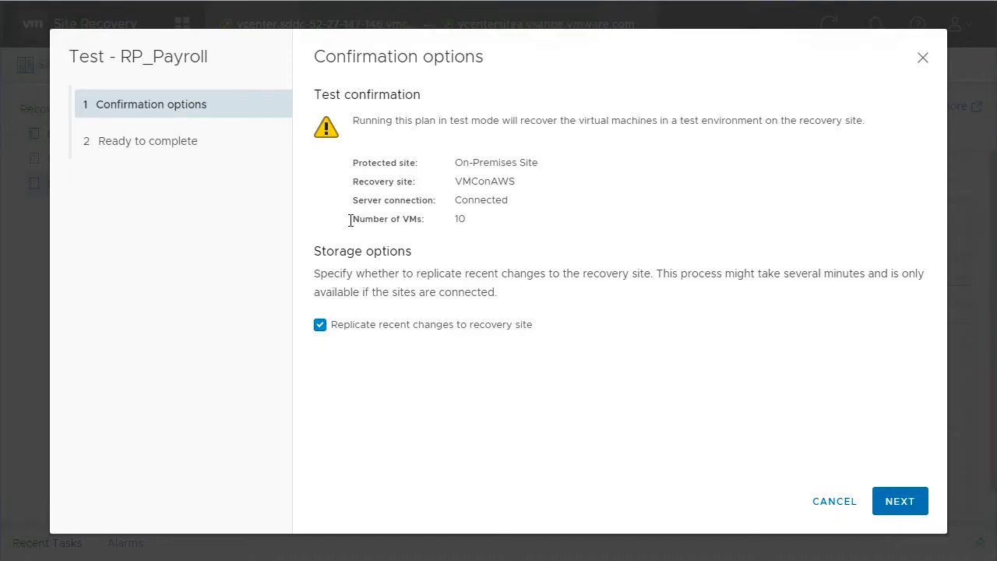
click(320, 325)
click(898, 503)
click(898, 502)
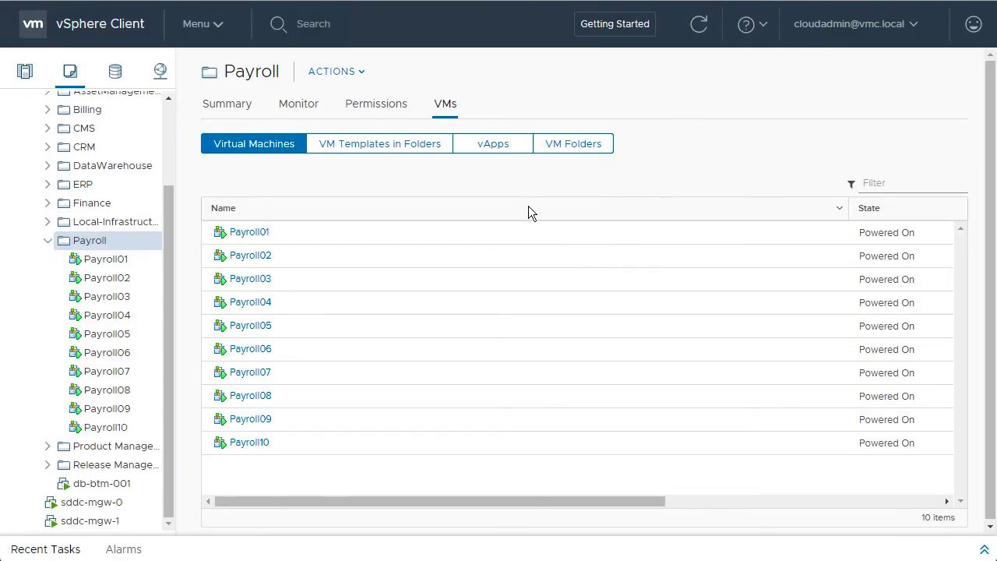
click(110, 265)
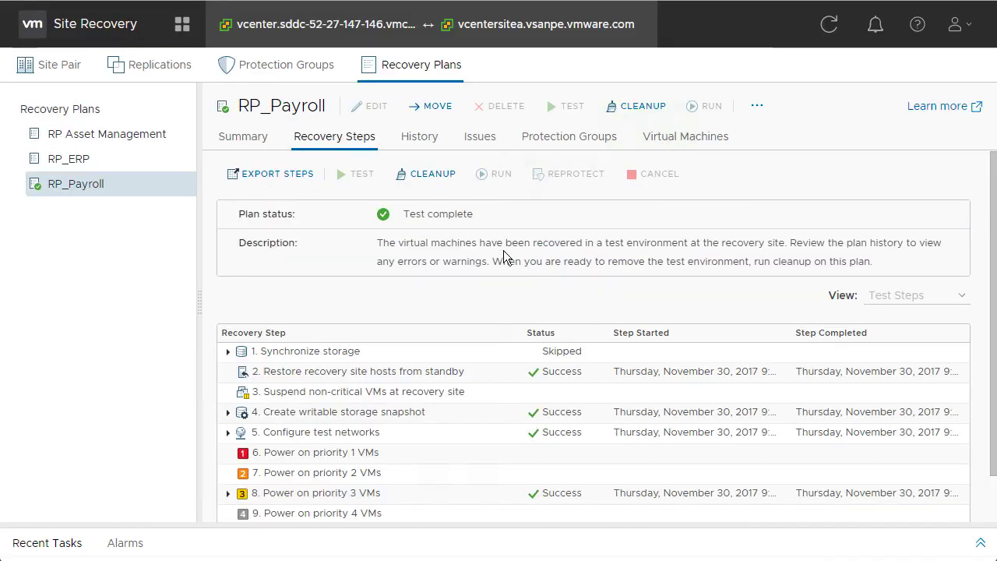
- Switch back to Site Recovery and clean up the RP_Payroll test environment at VMConAWS, leaving Force cleanup off
click(434, 176)
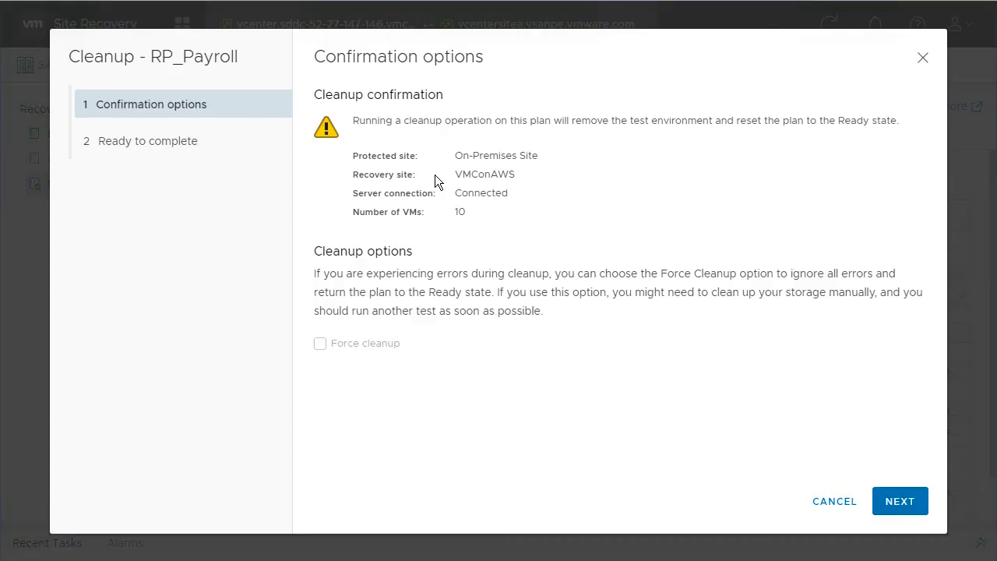
click(900, 502)
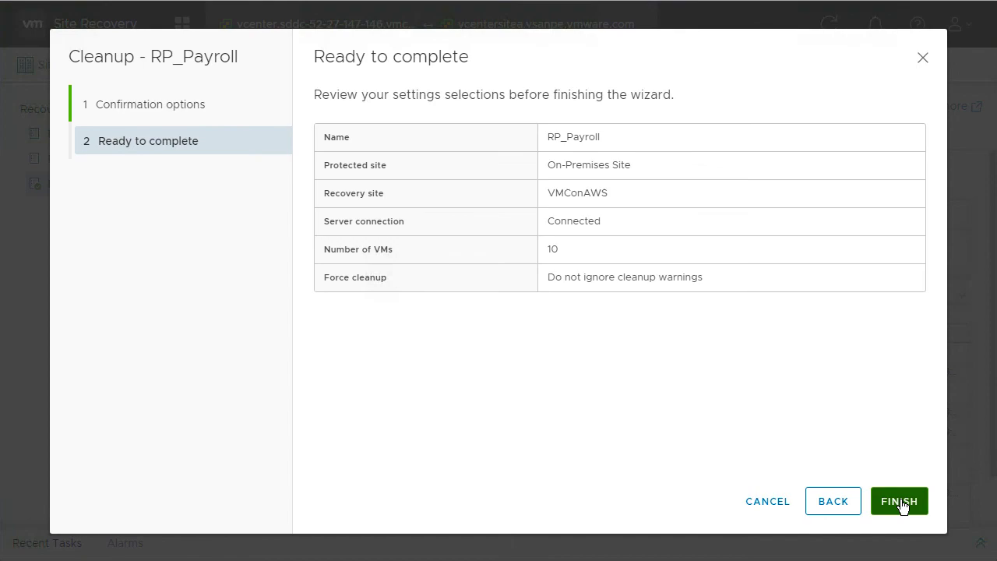
click(899, 502)
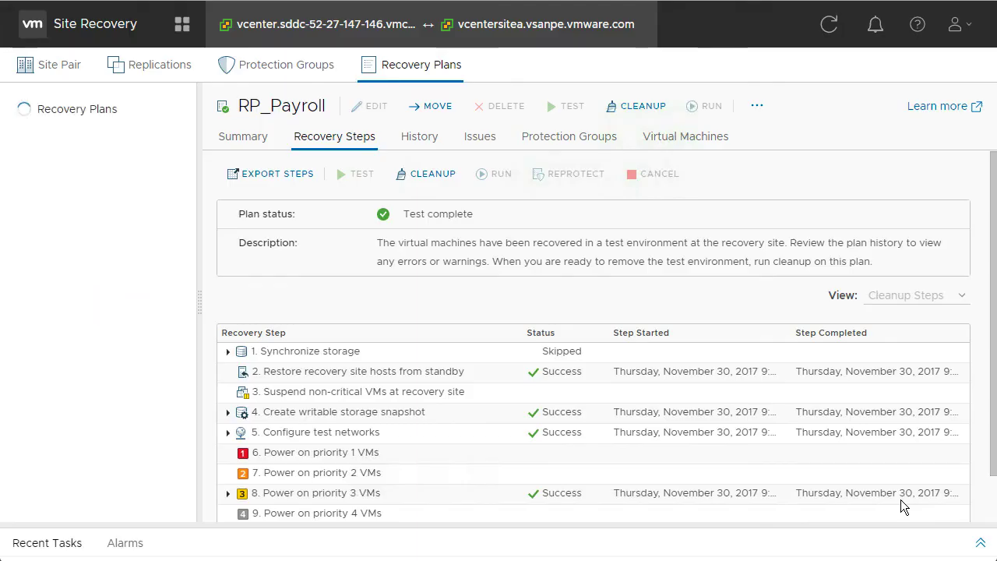